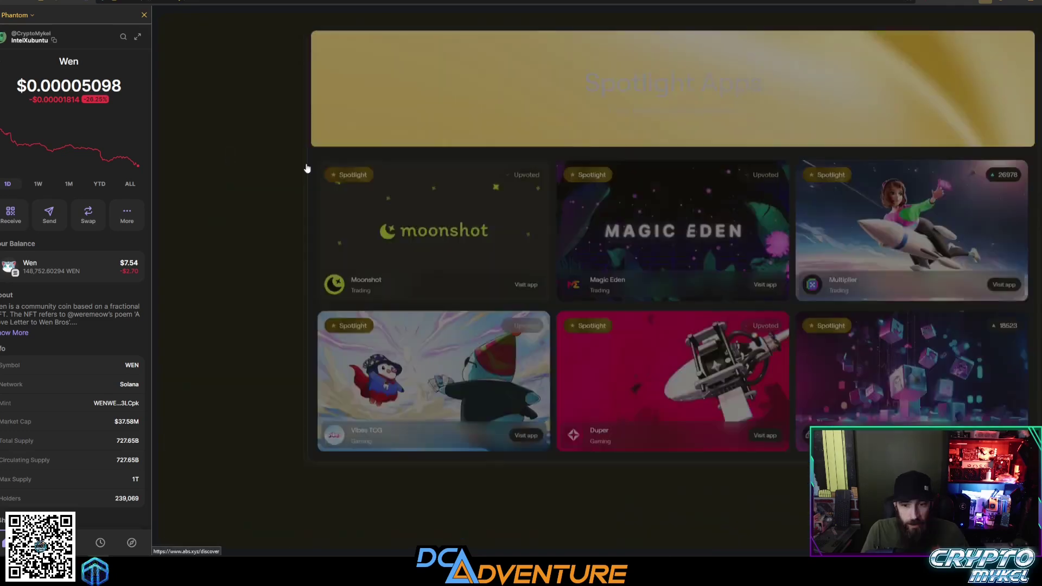
Look through Abstract's Discover, Rewards and Trade pages.
scroll(918, 337, down, 2)
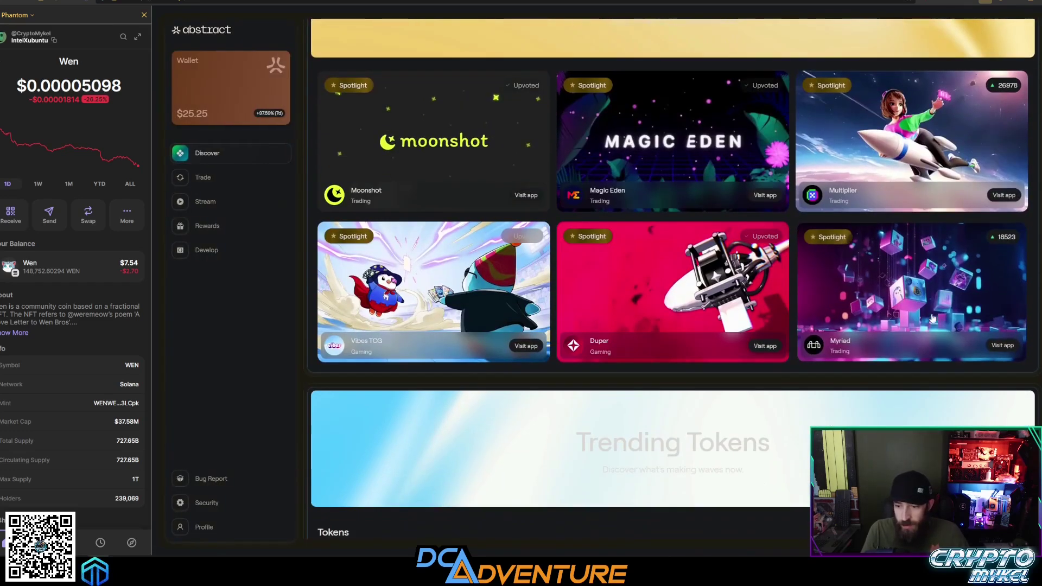
click(230, 232)
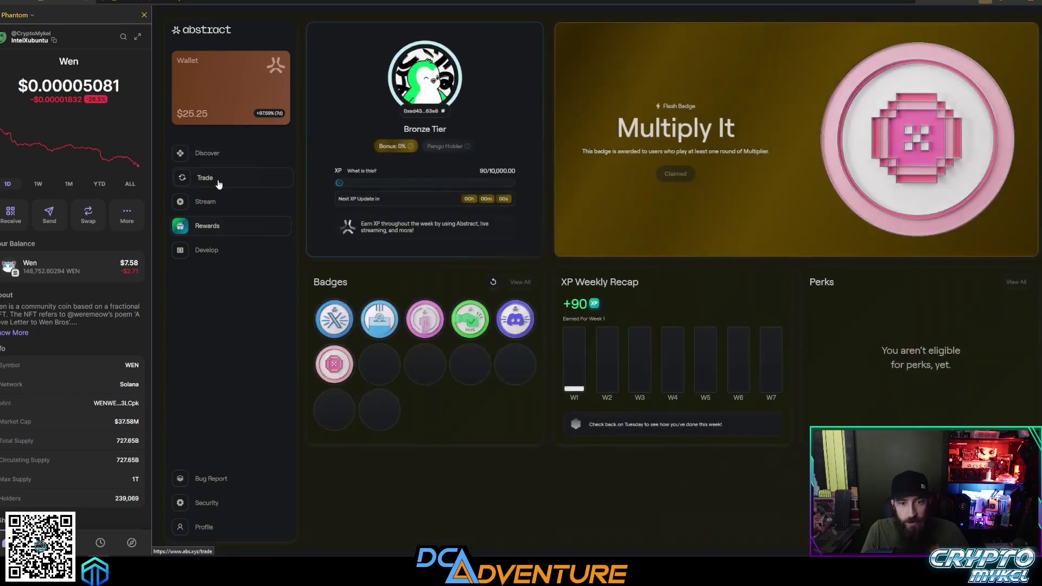
click(219, 185)
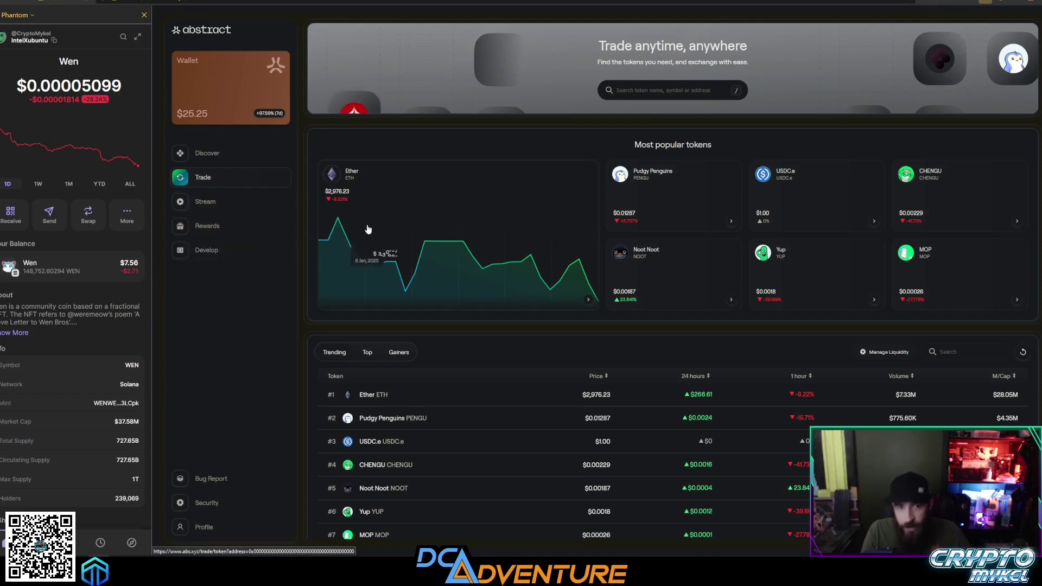
Switch to the Hive OS farm page and examine its enlarged worker list and hashrates.
key(ctrl+Tab)
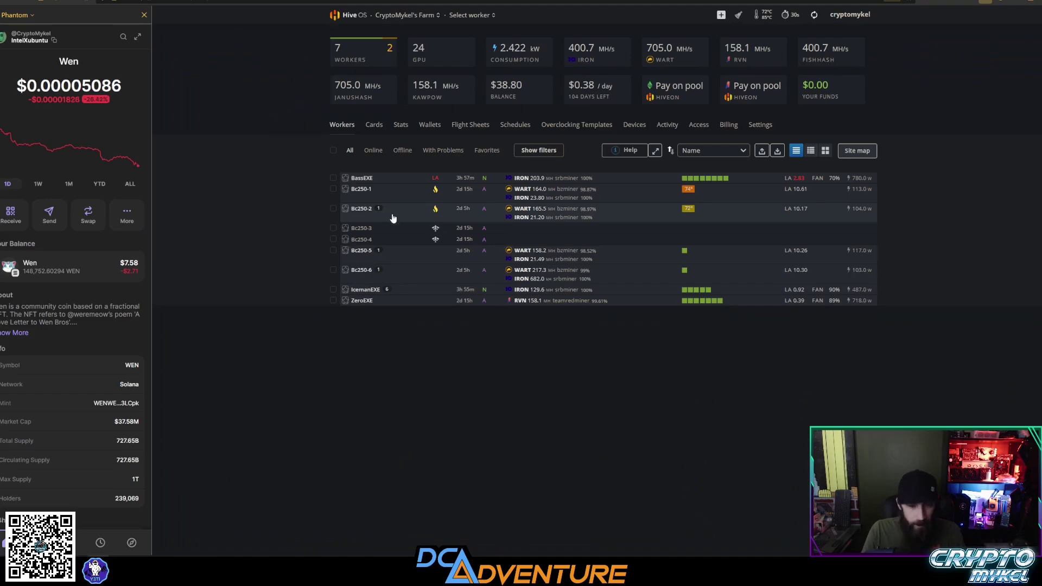
key(ctrl+plus)
key(ctrl+plus)
key(ctrl+plus)
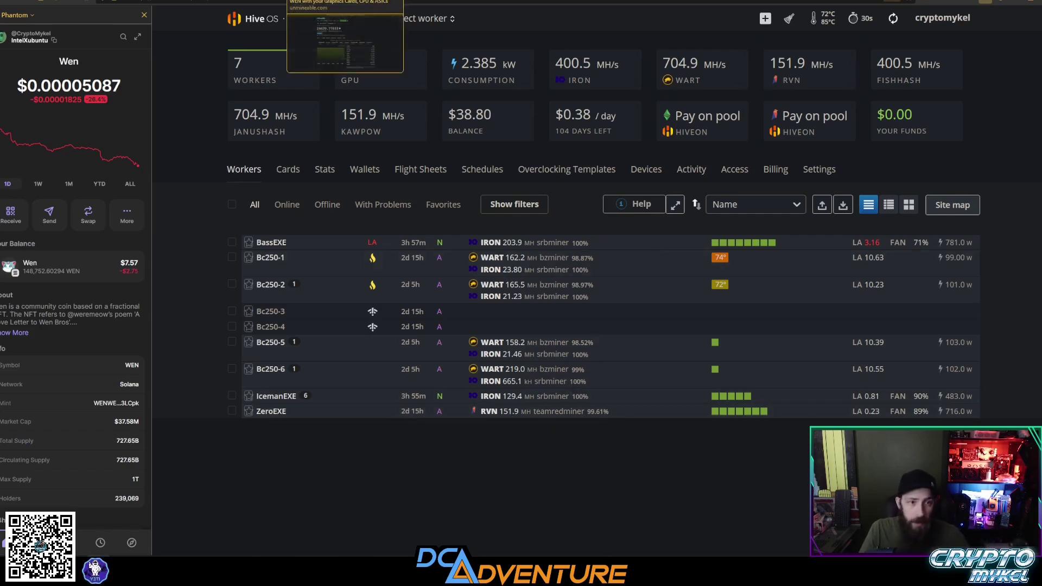
Switch to the unMineable address page and highlight the mined WEN balance to examine it.
click(337, 2)
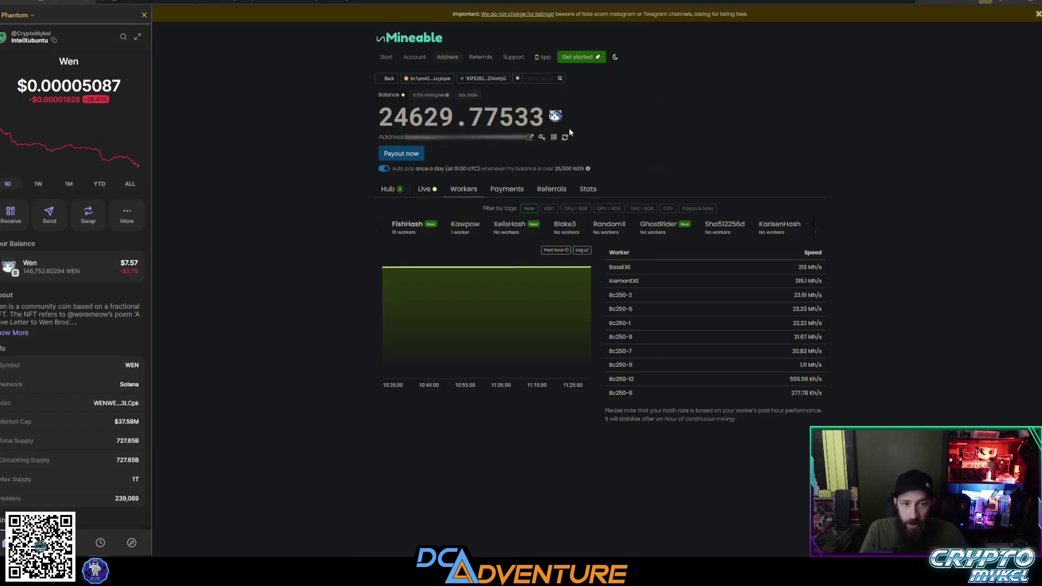
drag(379, 117, 543, 118)
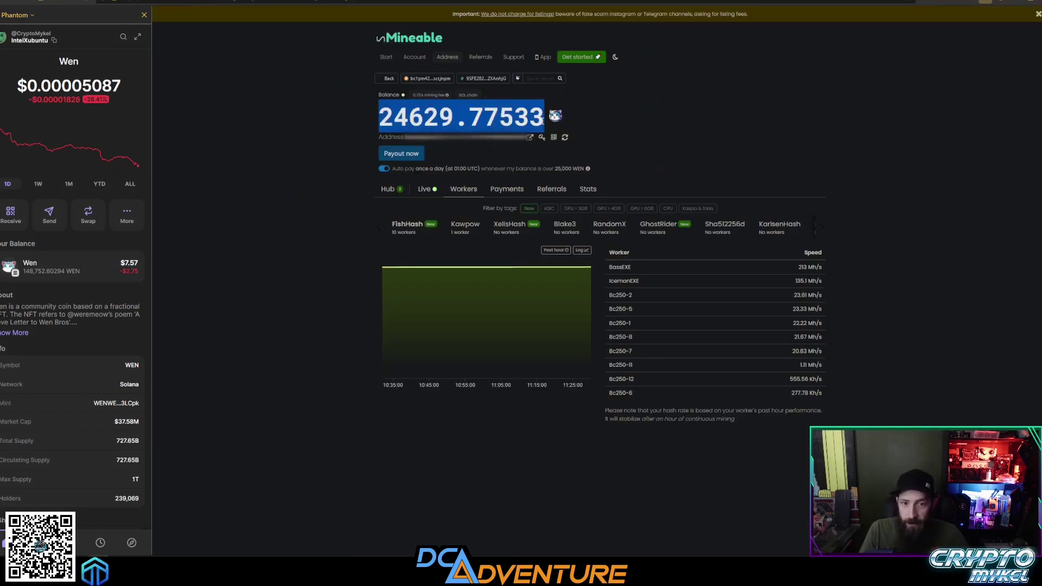
click(678, 119)
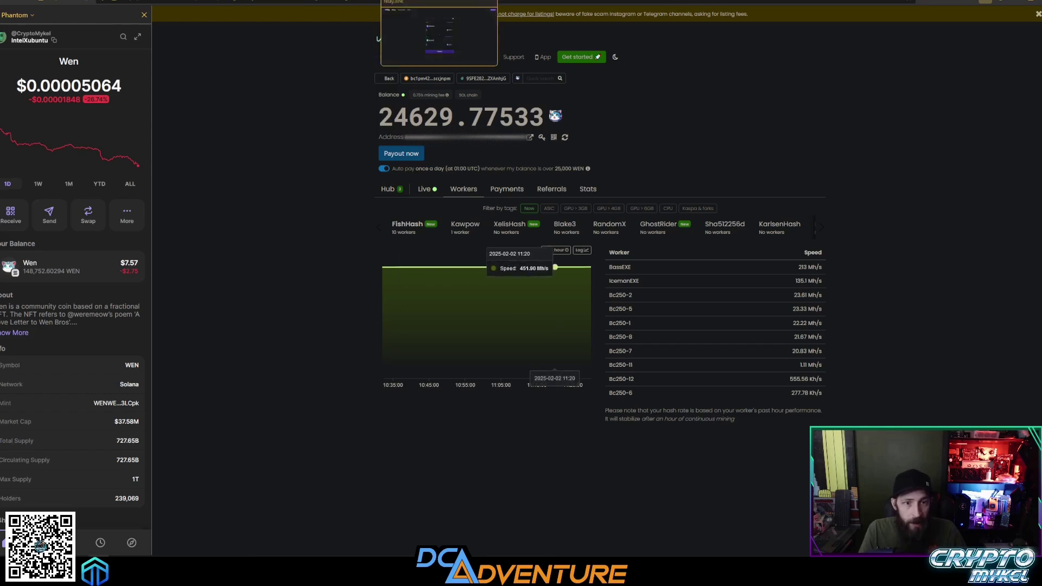
Switch to the Relay bridge and connect the Phantom wallet on the Solana chain.
click(489, 2)
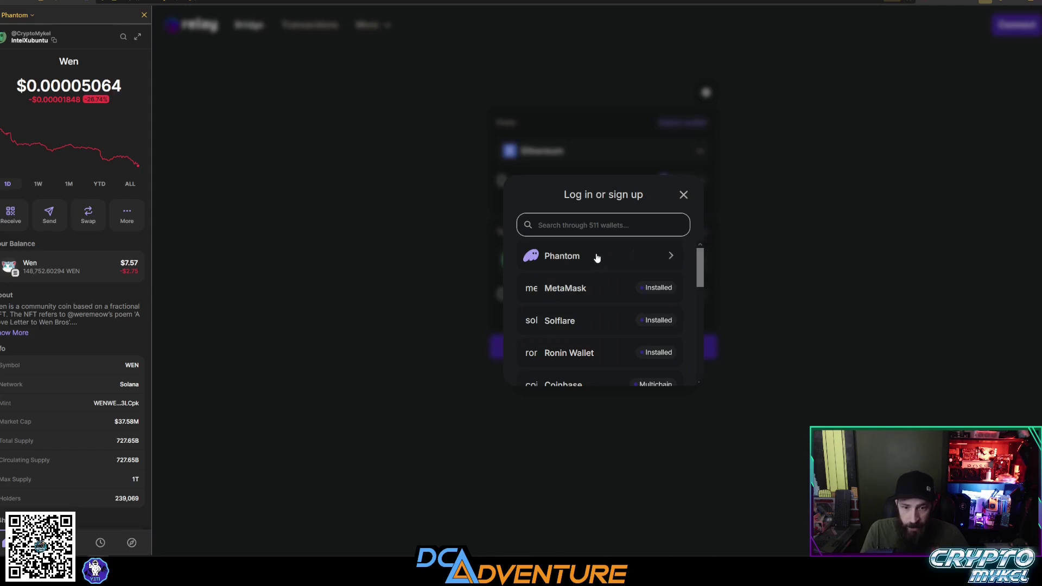
click(597, 258)
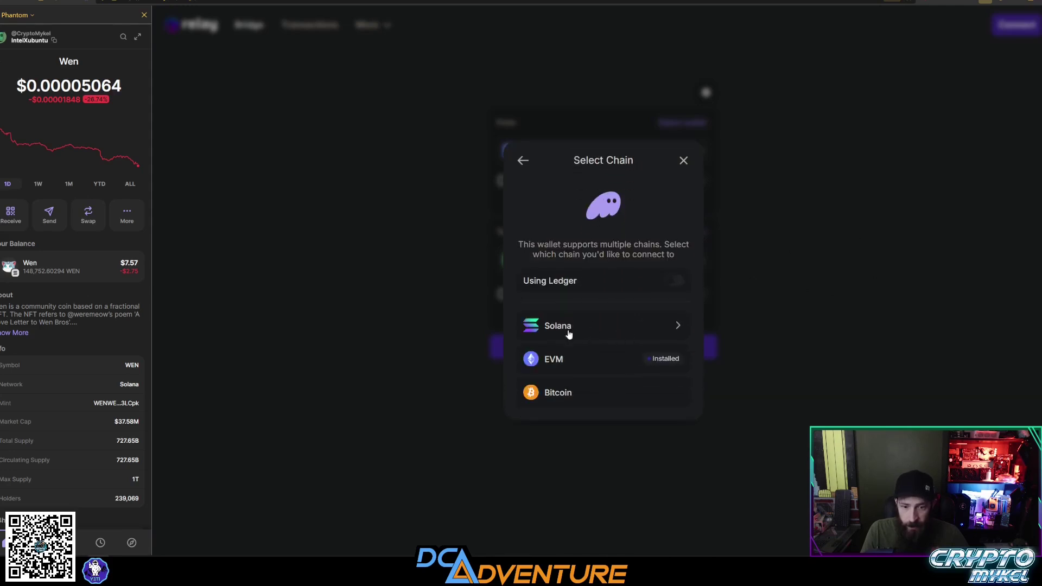
click(603, 332)
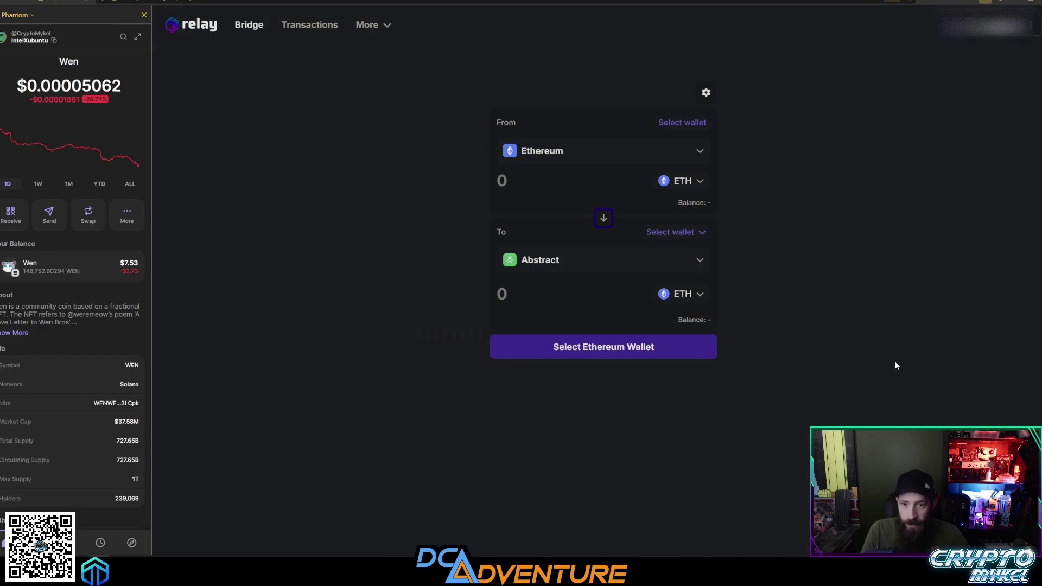
Set the bridge's source chain to Solana and its source token to Wen (WEN), found by searching for "wen".
click(694, 152)
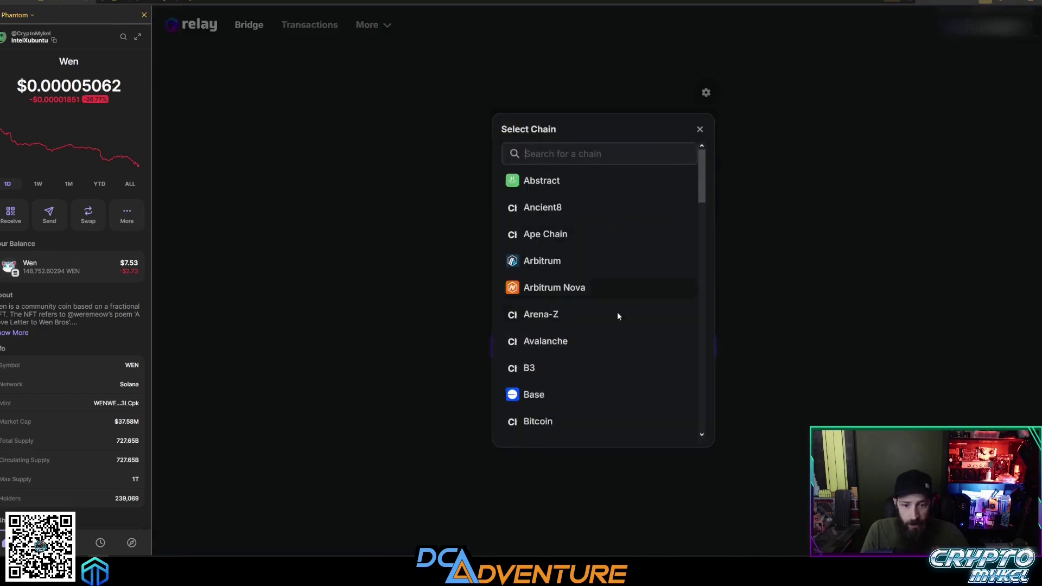
scroll(617, 311, down, 20)
scroll(616, 315, down, 5)
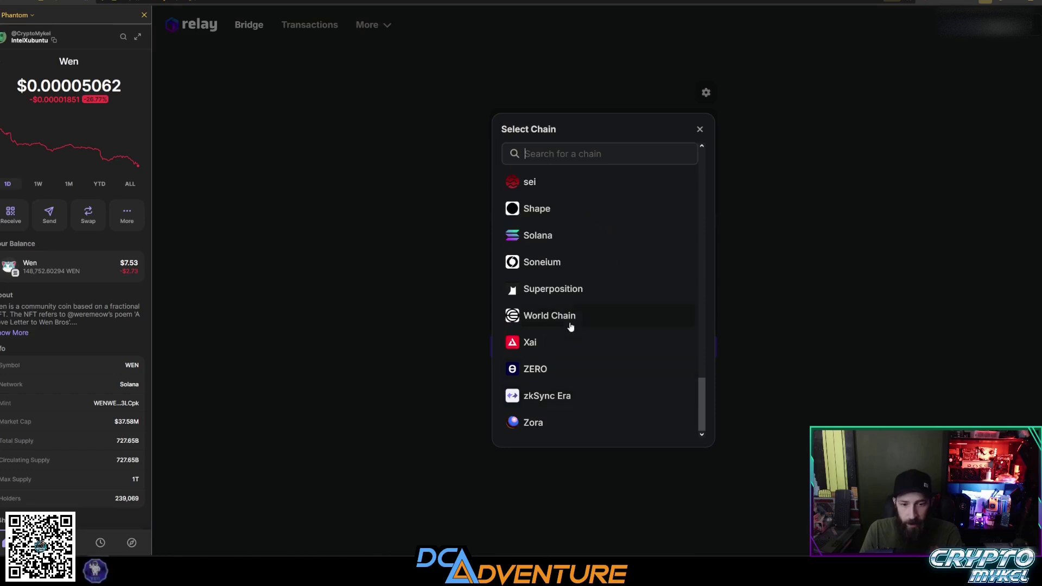
click(547, 234)
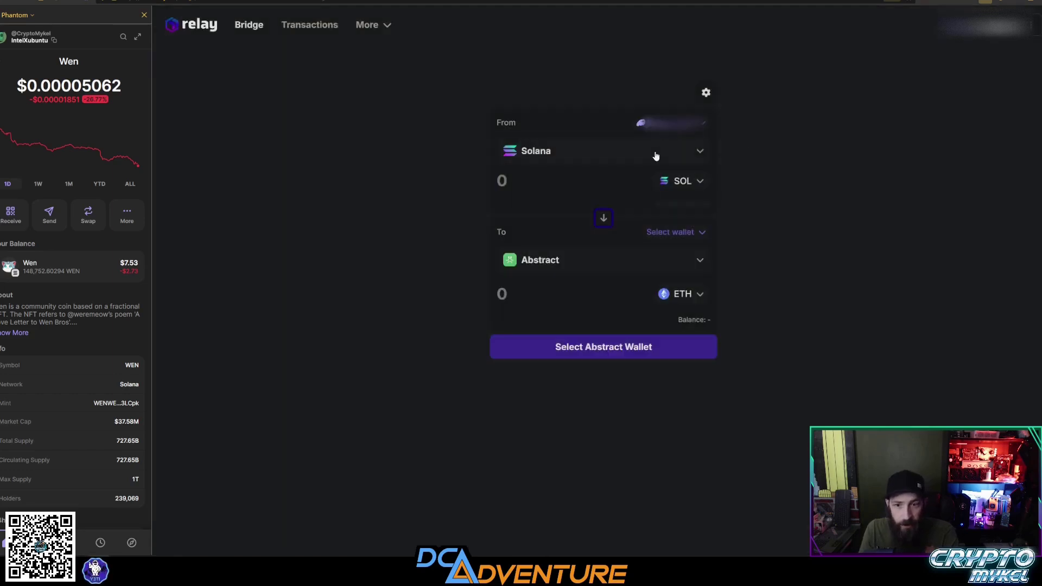
click(682, 182)
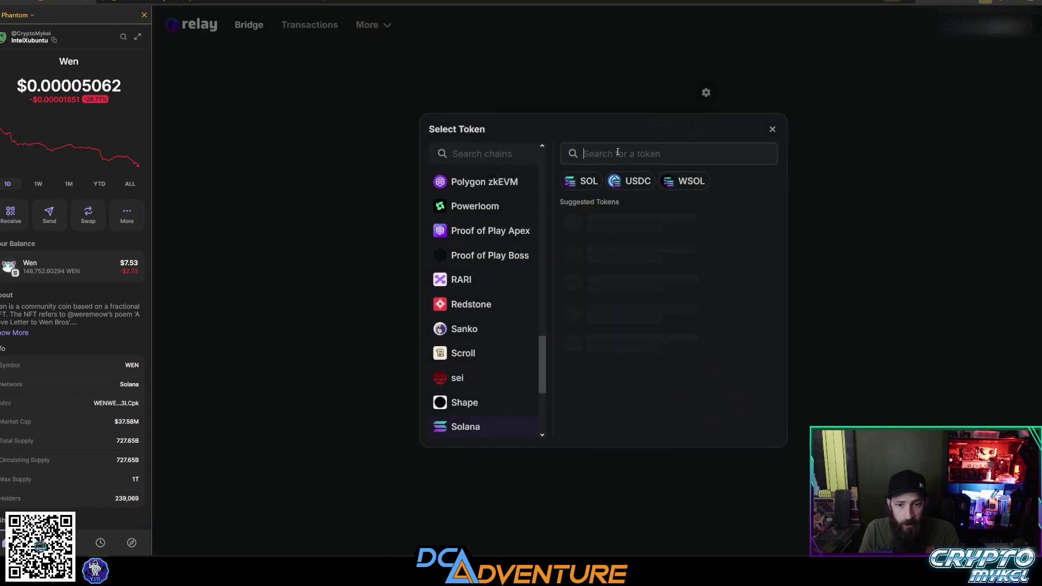
text(wen)
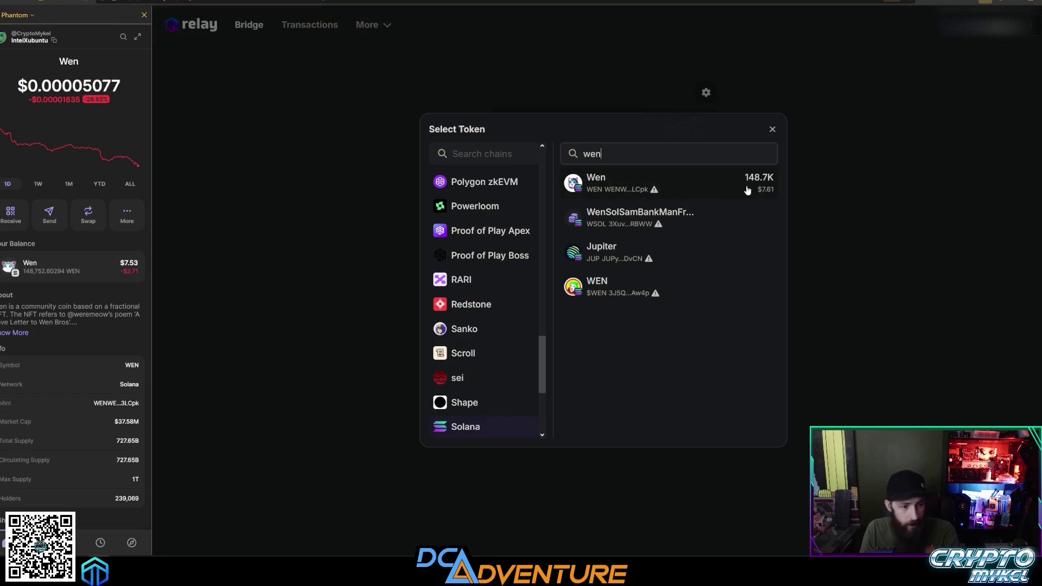
click(748, 187)
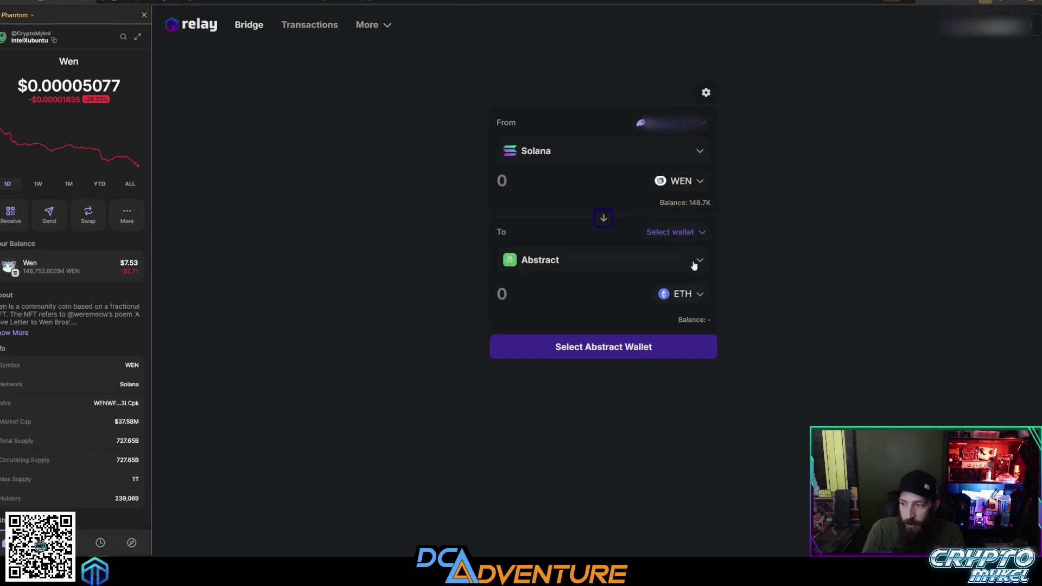
Copy the wallet address from the Abstract wallet page and save it as the bridge's destination address.
click(675, 234)
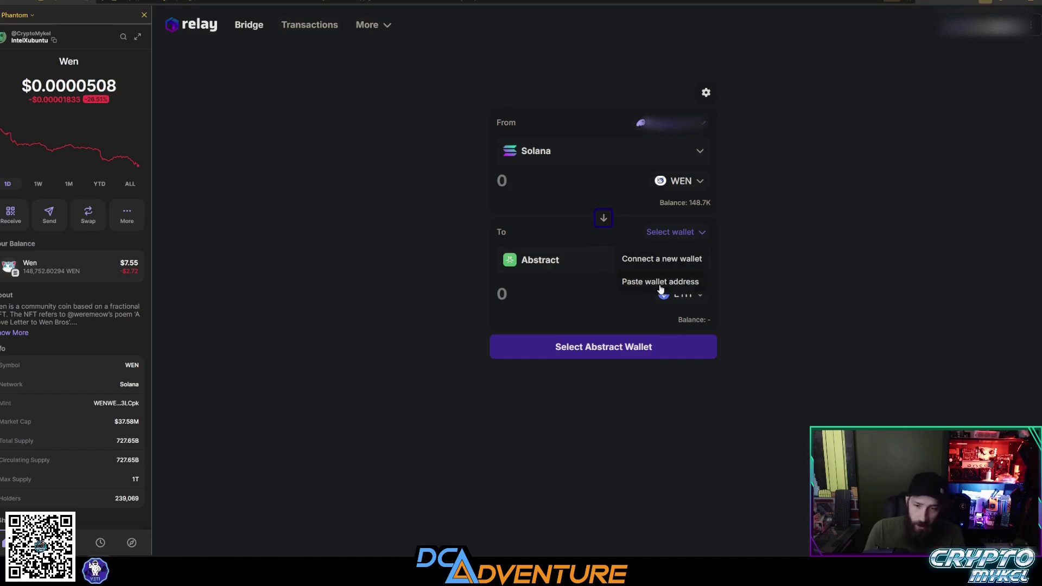
key(ctrl+Tab)
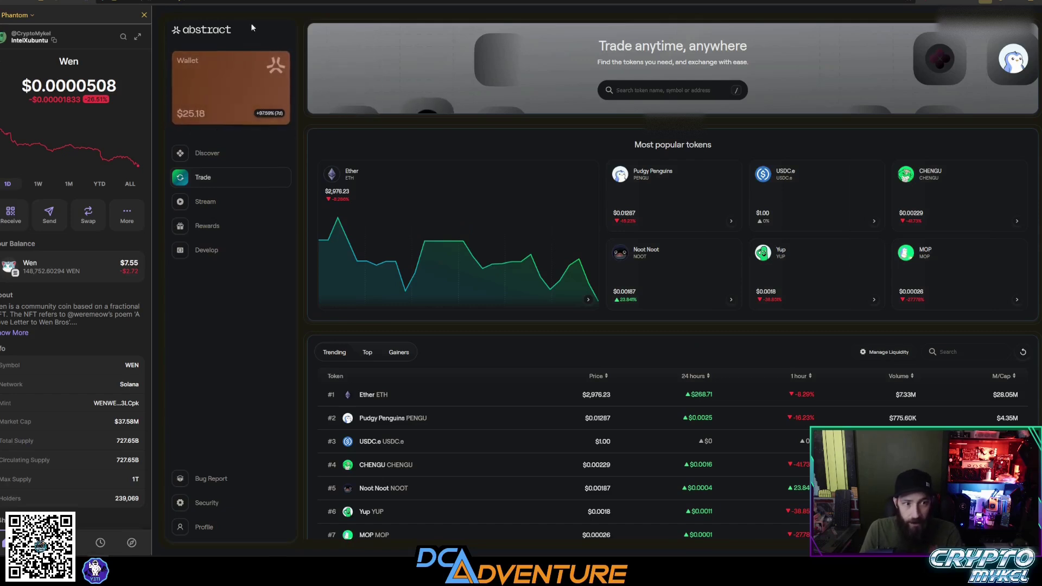
click(205, 81)
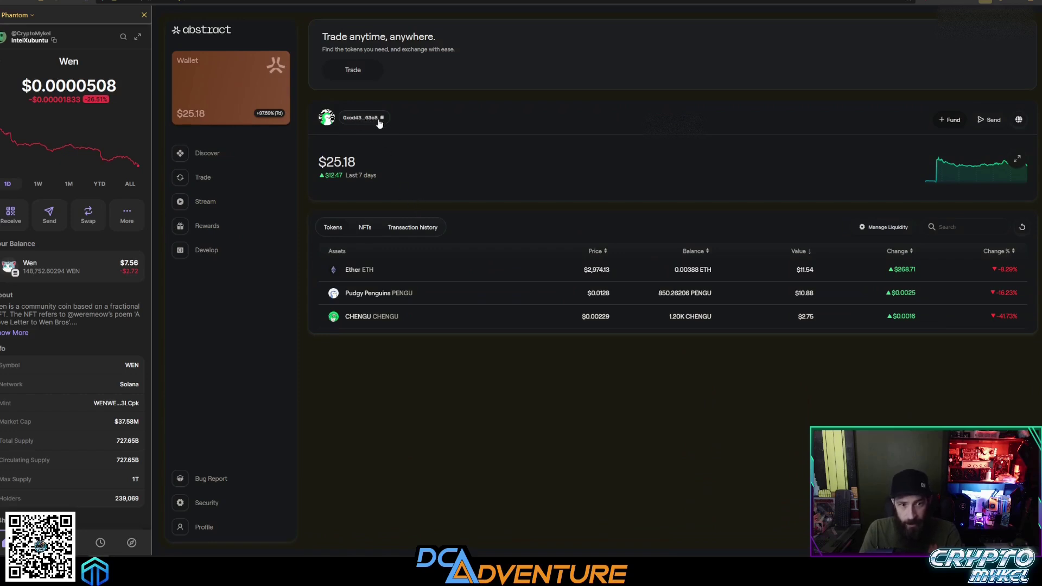
click(445, 3)
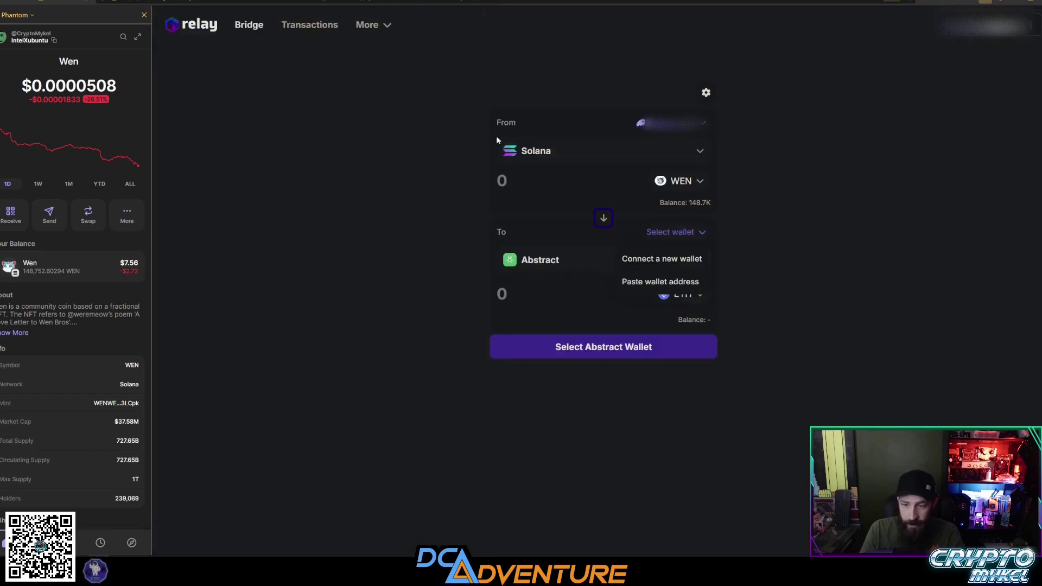
click(666, 282)
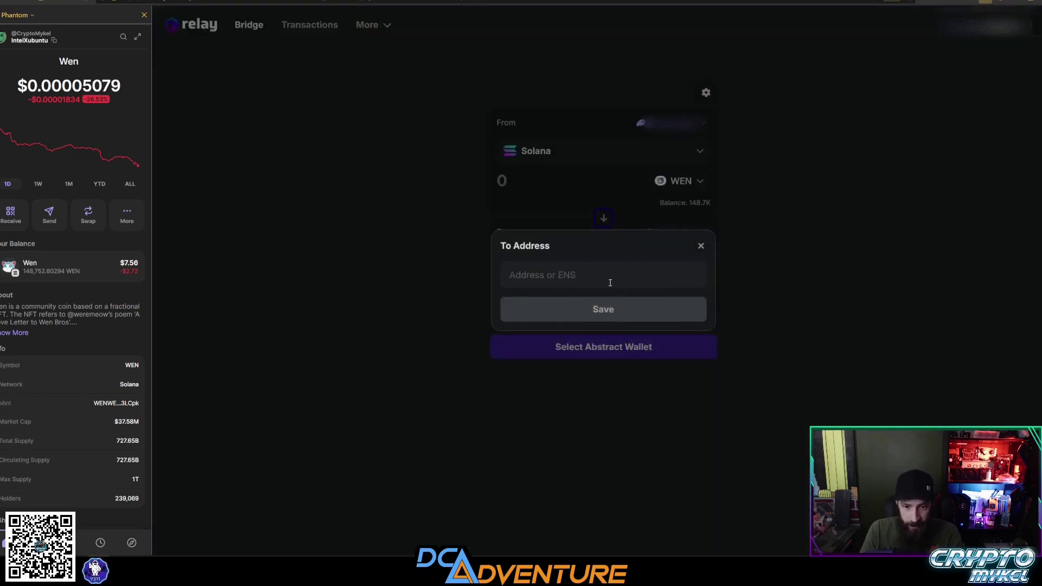
key(ctrl+v)
key(Return)
Swap 140000 WEN on Solana to ETH on Abstract and approve the transaction in the Phantom wallet.
click(535, 182)
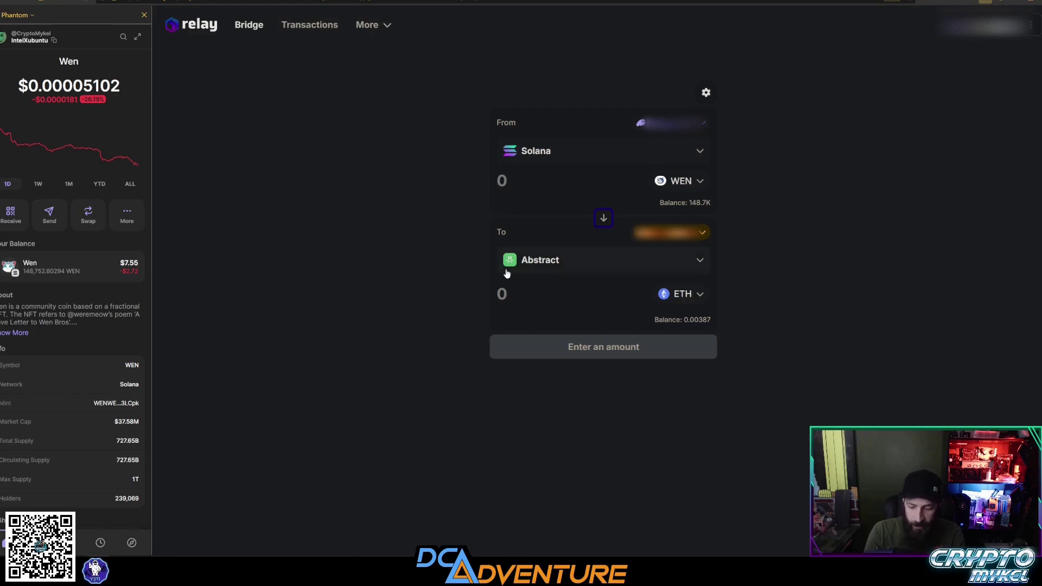
text(140000)
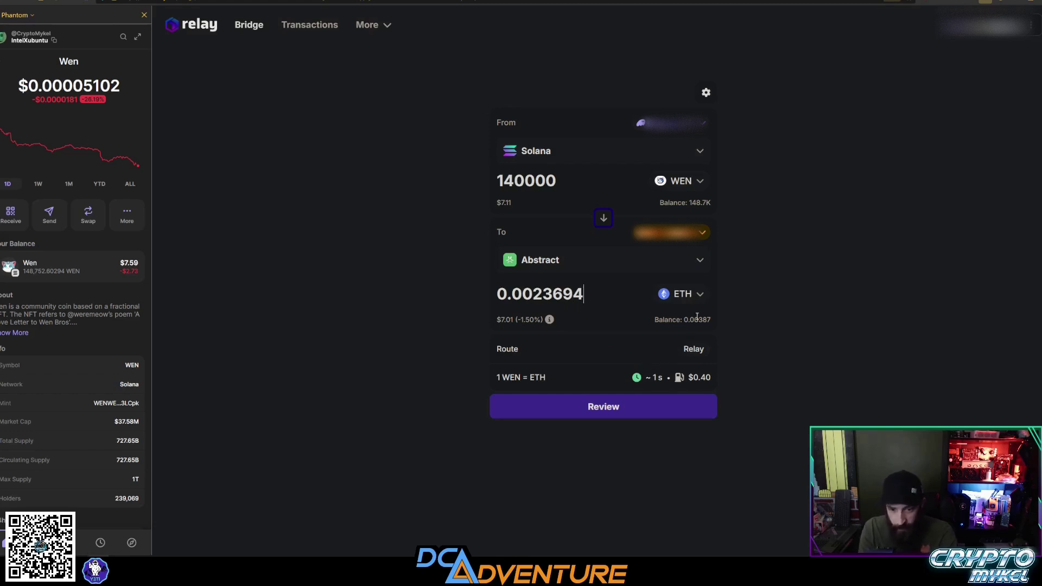
click(622, 407)
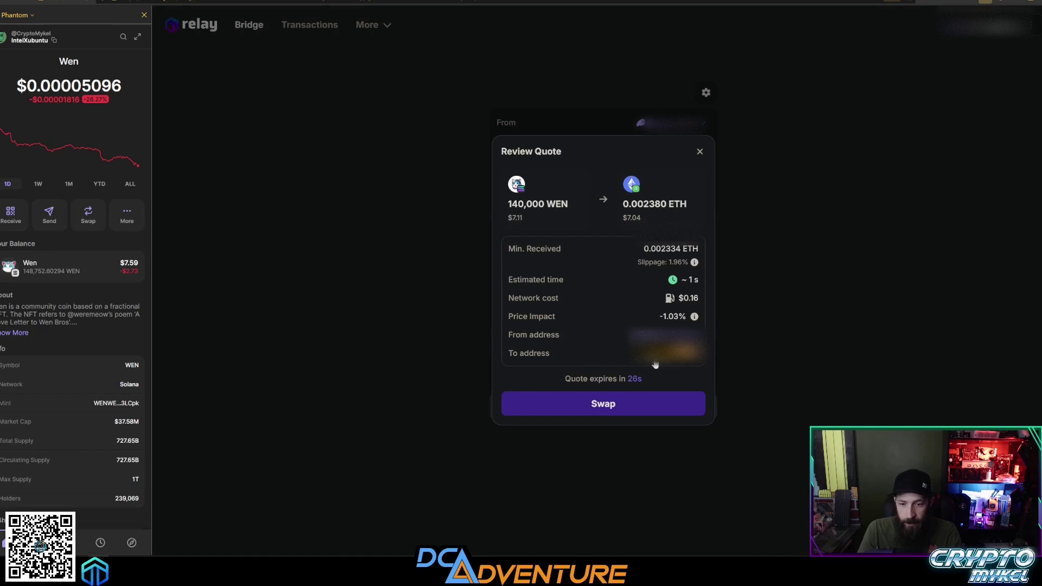
click(606, 407)
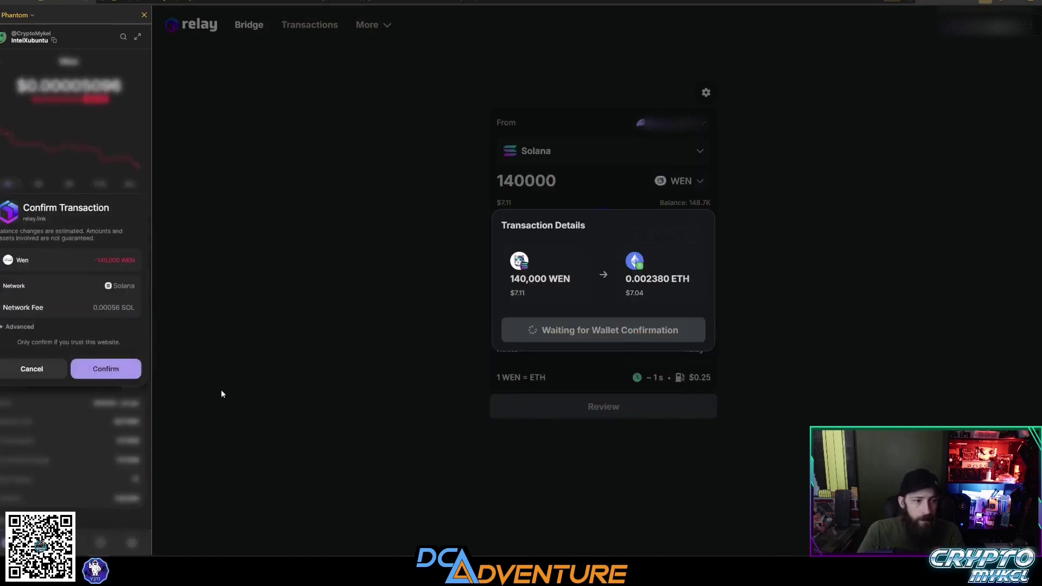
click(120, 377)
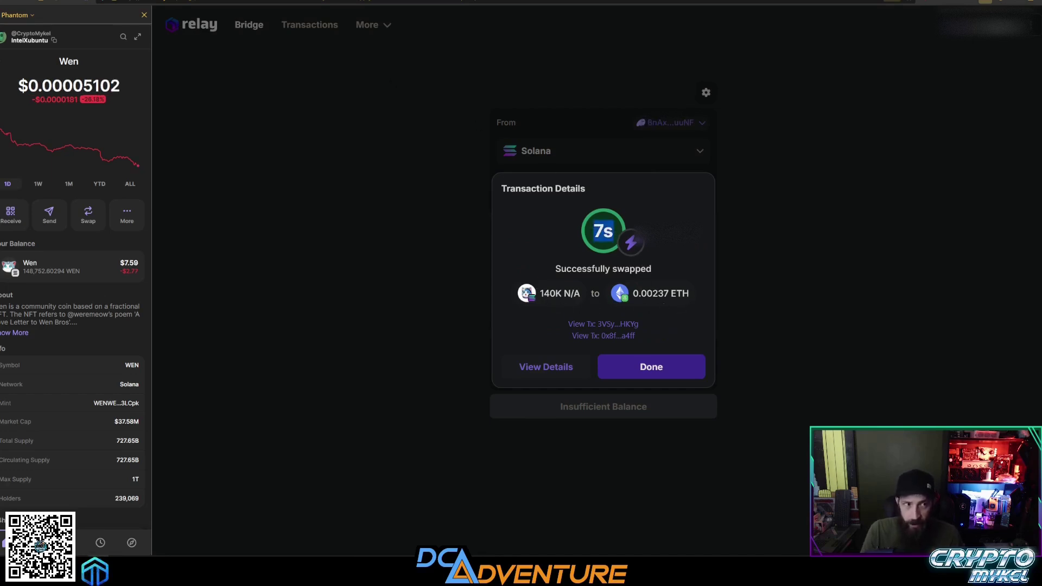
Switch to the Abstract wallet page and open the Ether token's details to check the received funds.
key(ctrl+Tab)
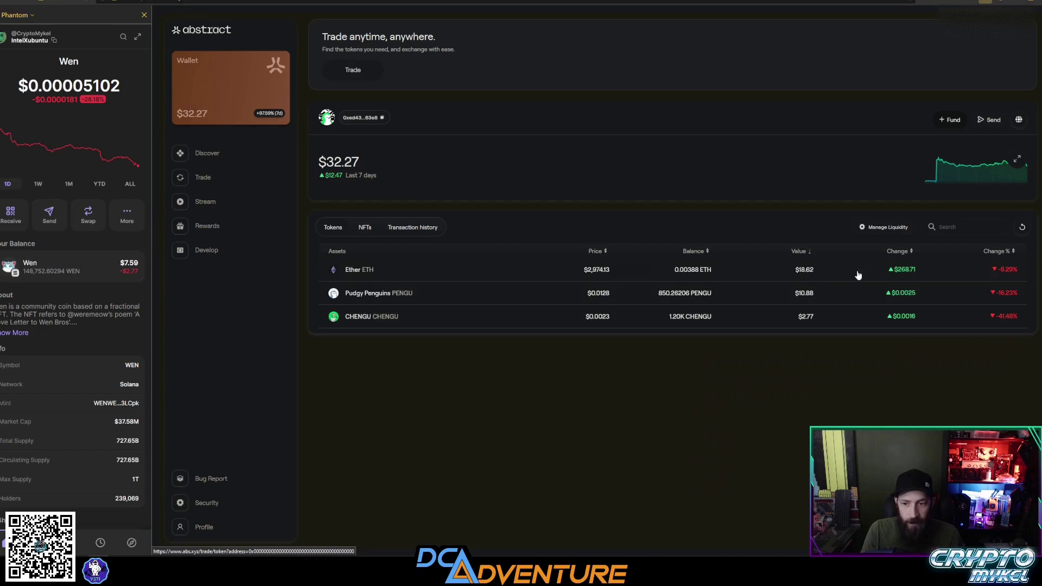
click(688, 275)
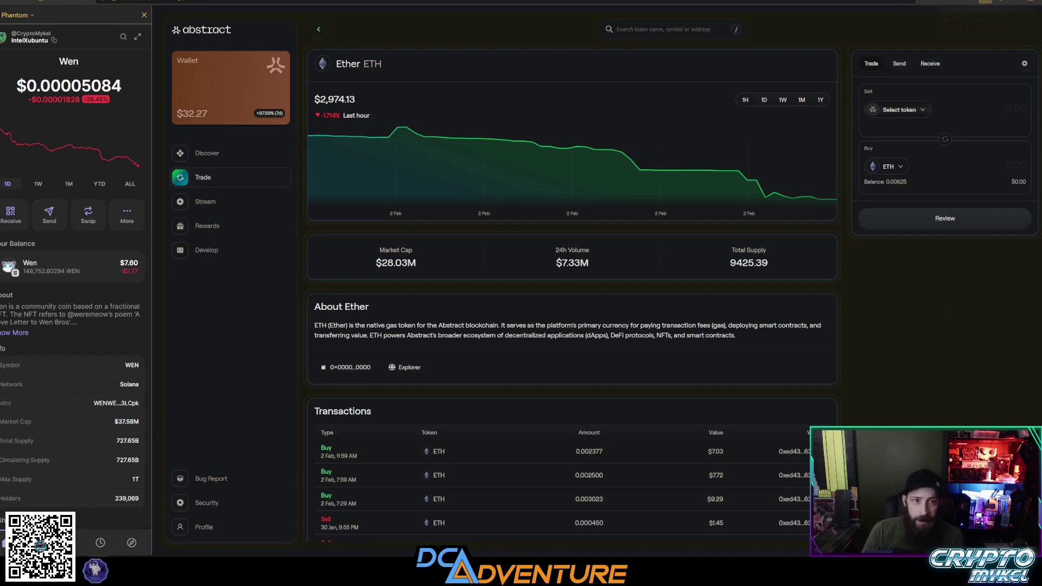
Revisit the unMineable mining balance and the completed swap's transaction details on Relay.
mouse_move(439, 1)
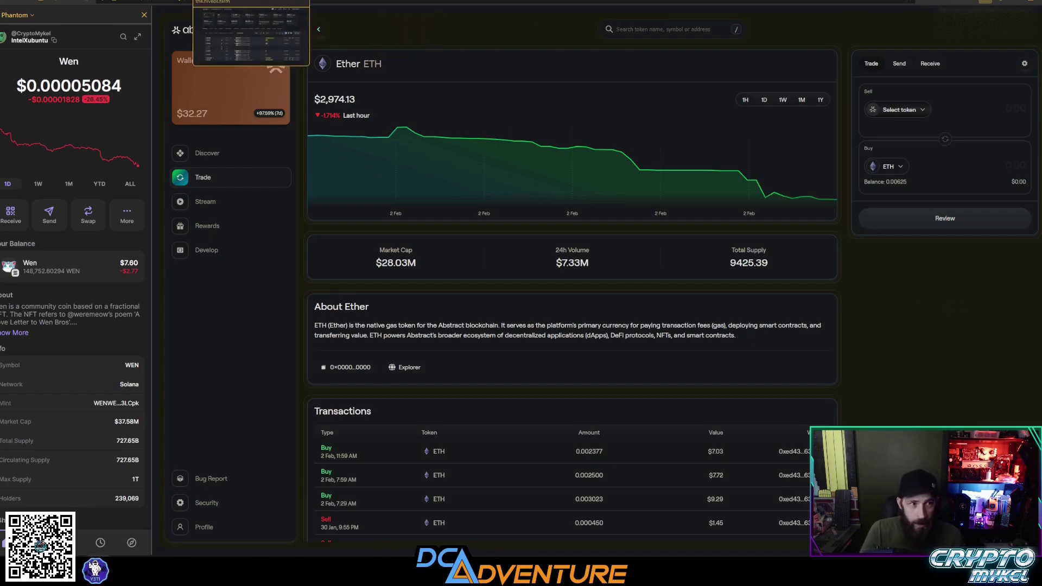
click(274, 1)
key(alt+Tab)
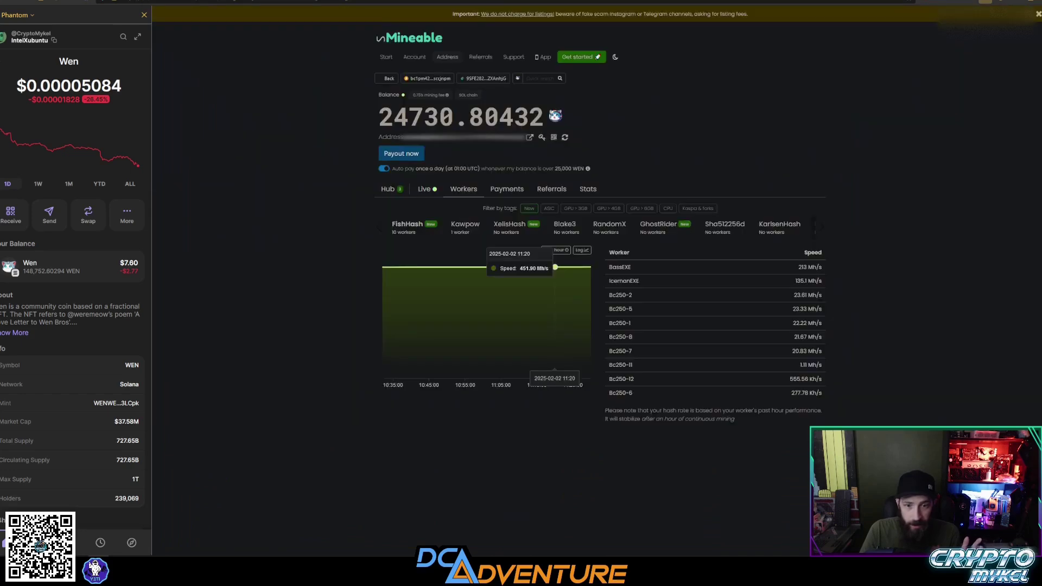
key(alt+Tab)
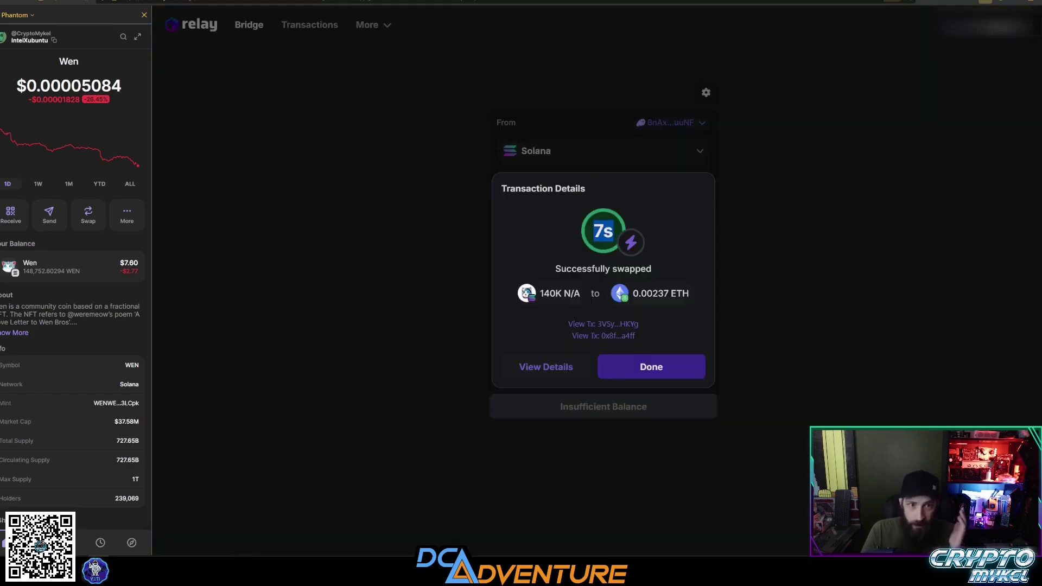